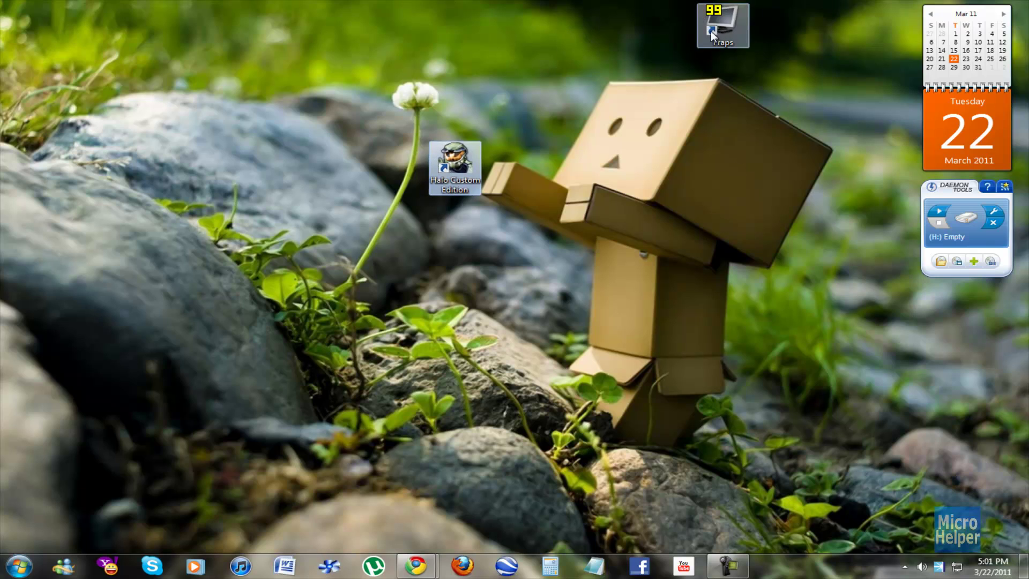
Step: Move the Fraps desktop shortcut next to the Halo Custom Edition shortcut
drag(711, 32, 522, 162)
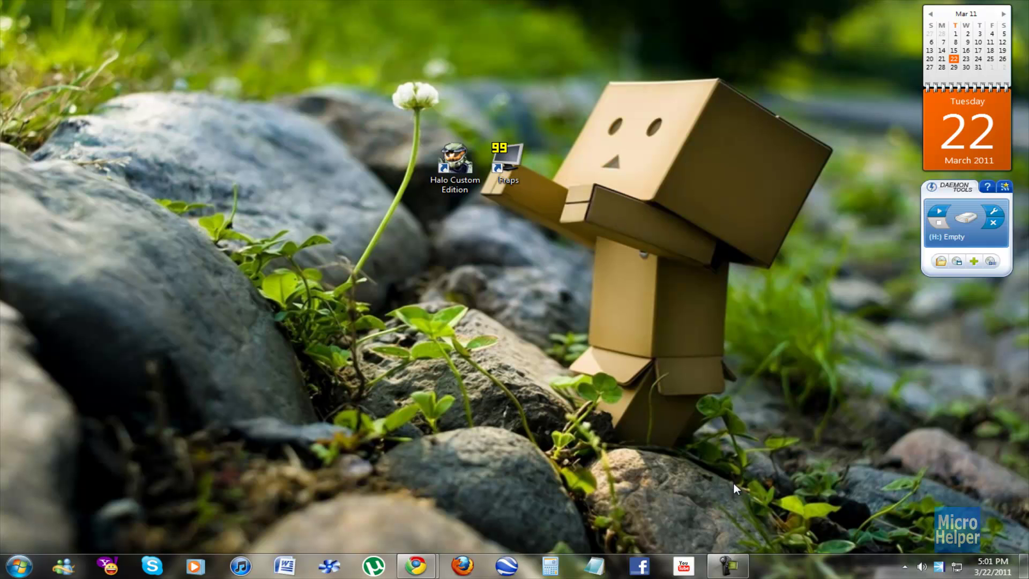
Step: Switch to the fraps.com window in Chrome, maximize it, and look over the home page's feature descriptions and sample movies
mouse_move(424, 571)
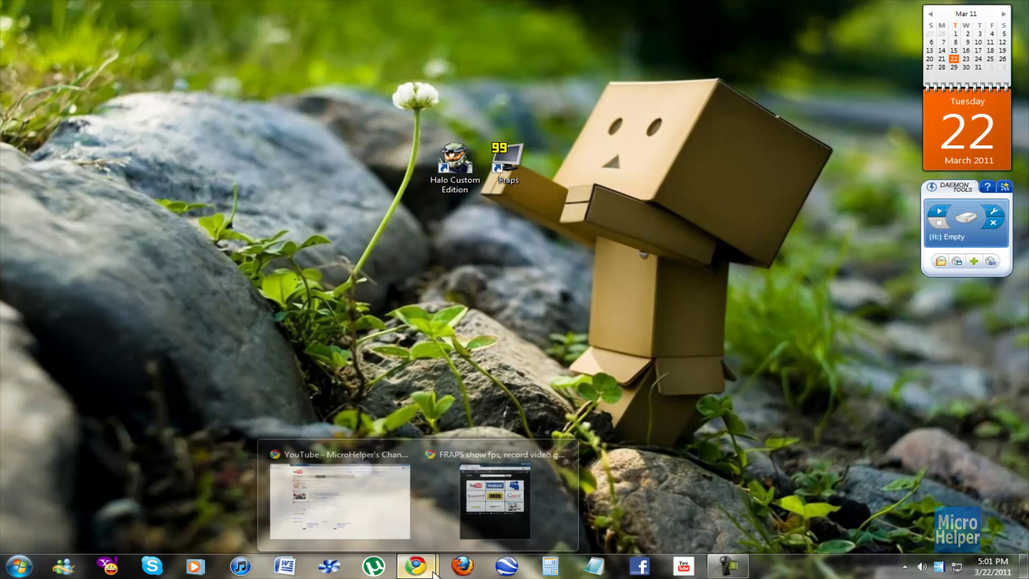
click(509, 508)
key(super+Up)
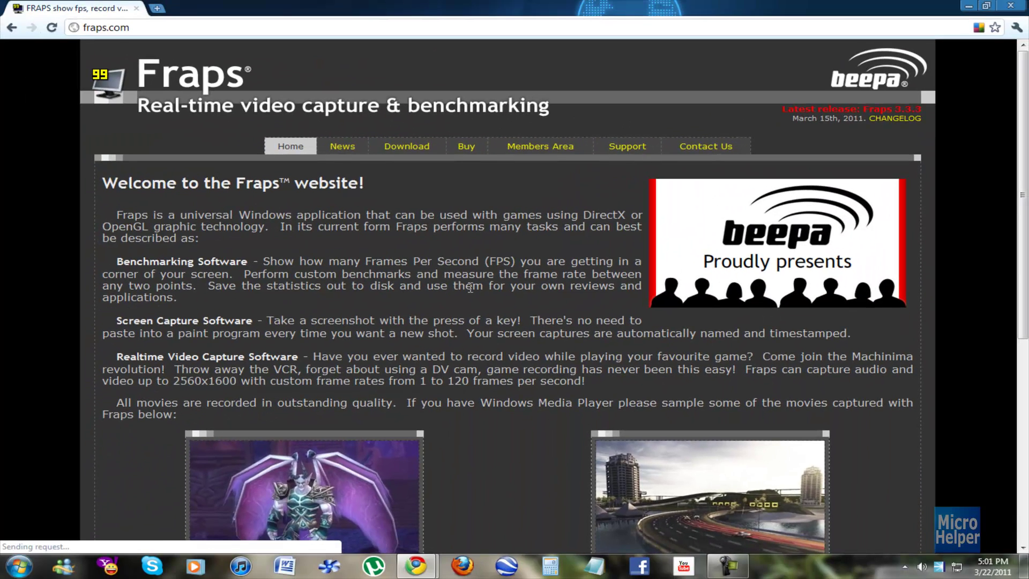
scroll(485, 290, down, 3)
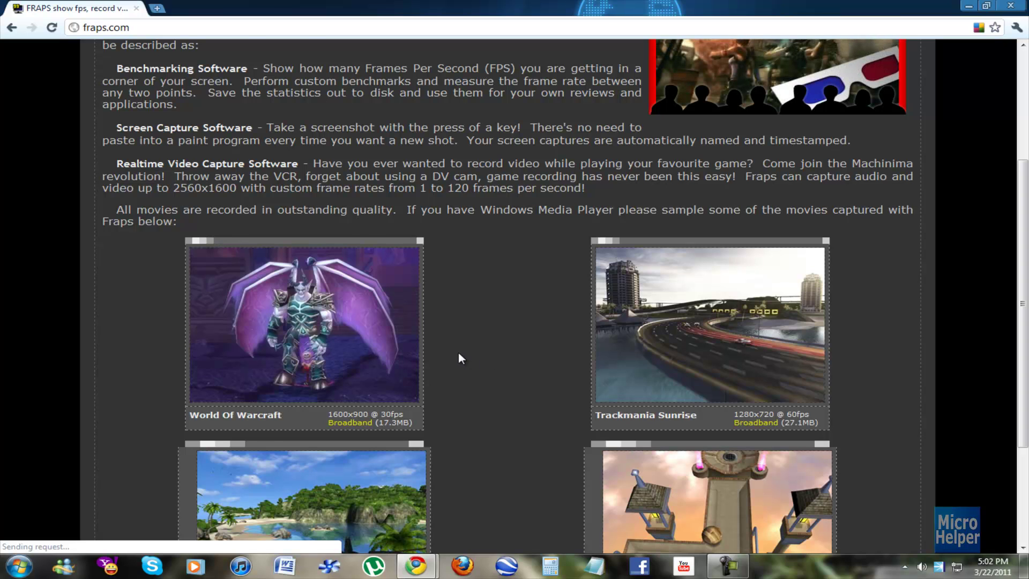
scroll(461, 358, up, 3)
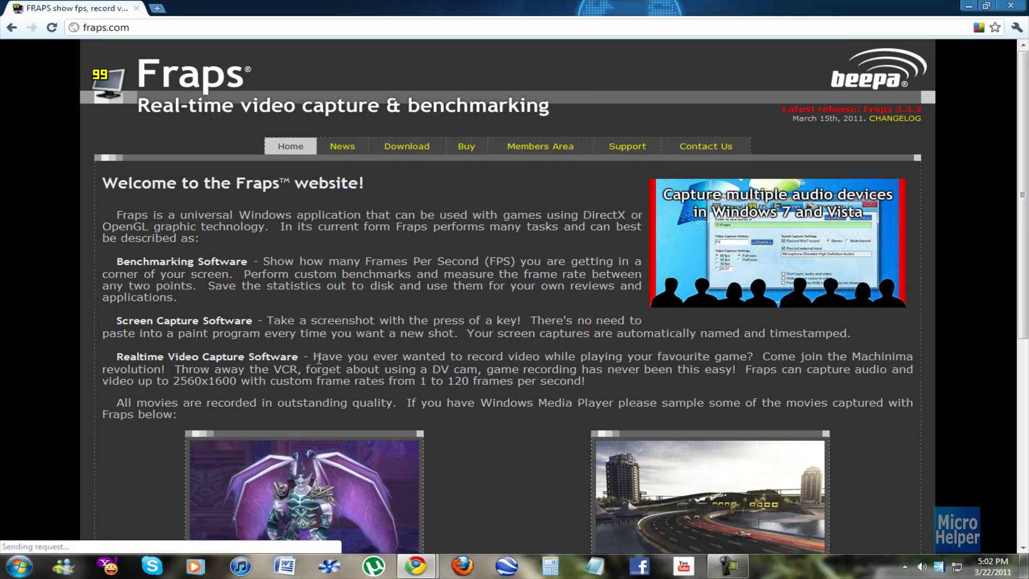
Step: Browse to the C:\Fraps\Movies folder in Windows Explorer
click(19, 566)
click(215, 443)
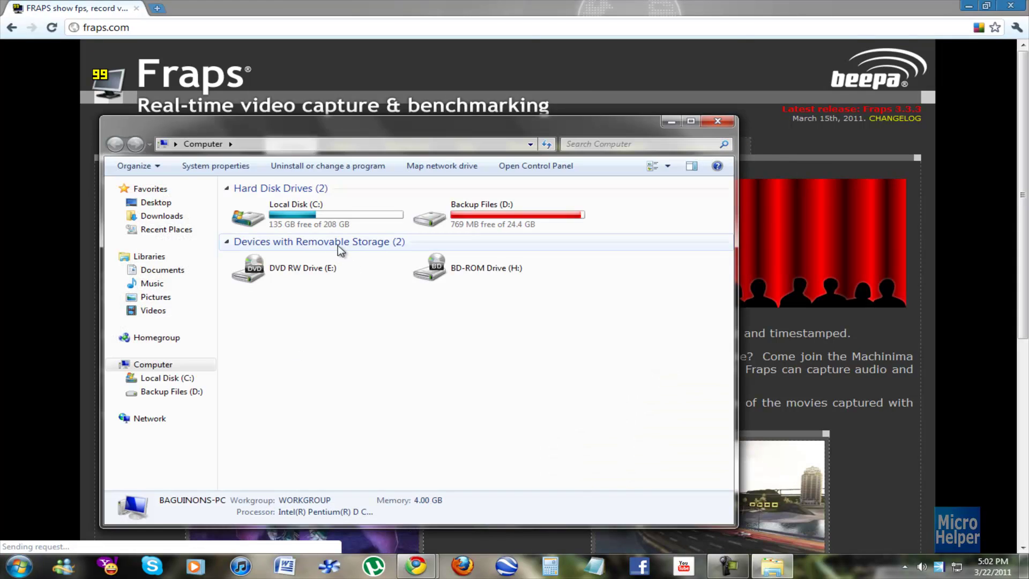
click(318, 218)
double_click(318, 219)
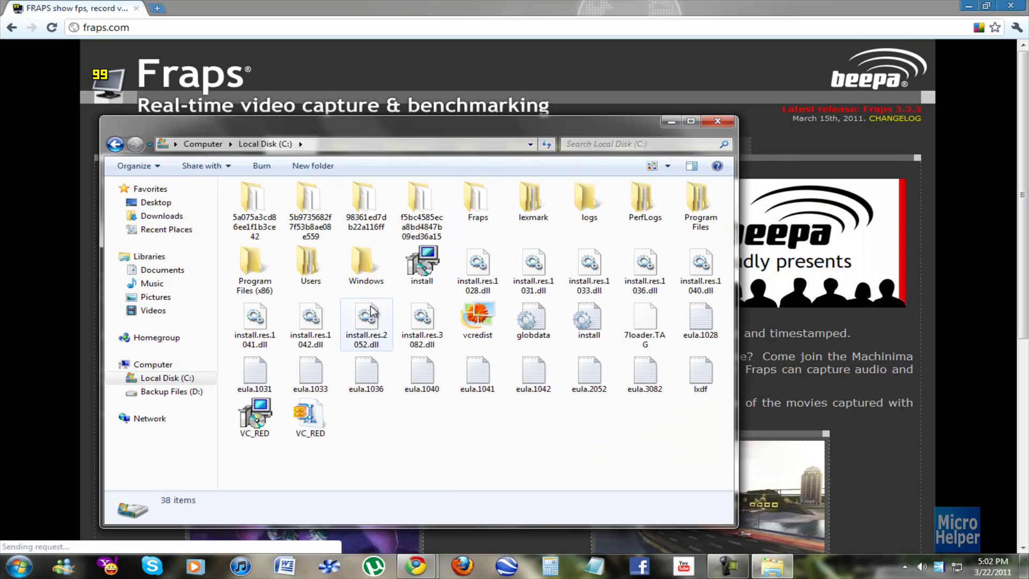
double_click(479, 220)
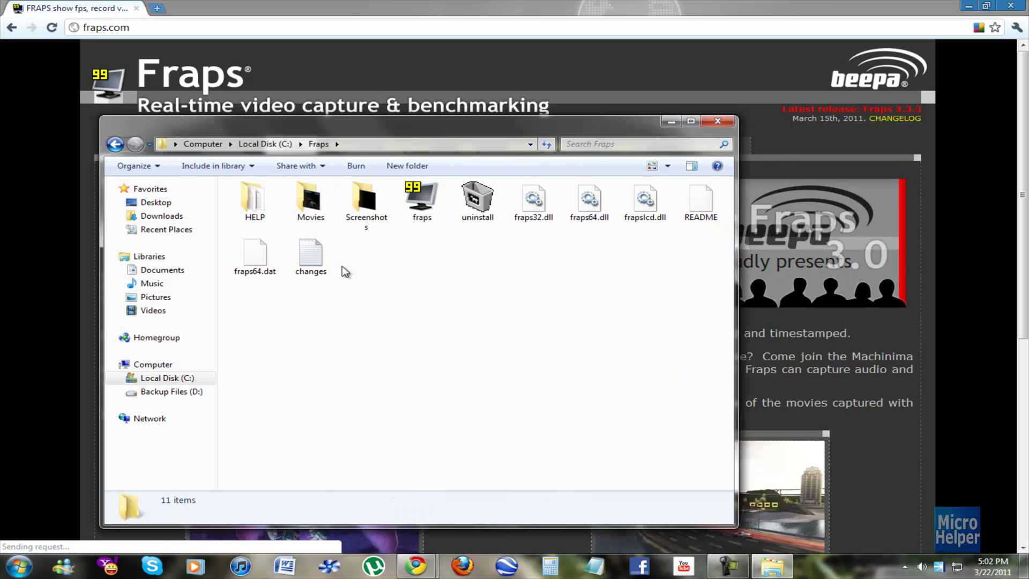
double_click(309, 203)
click(265, 209)
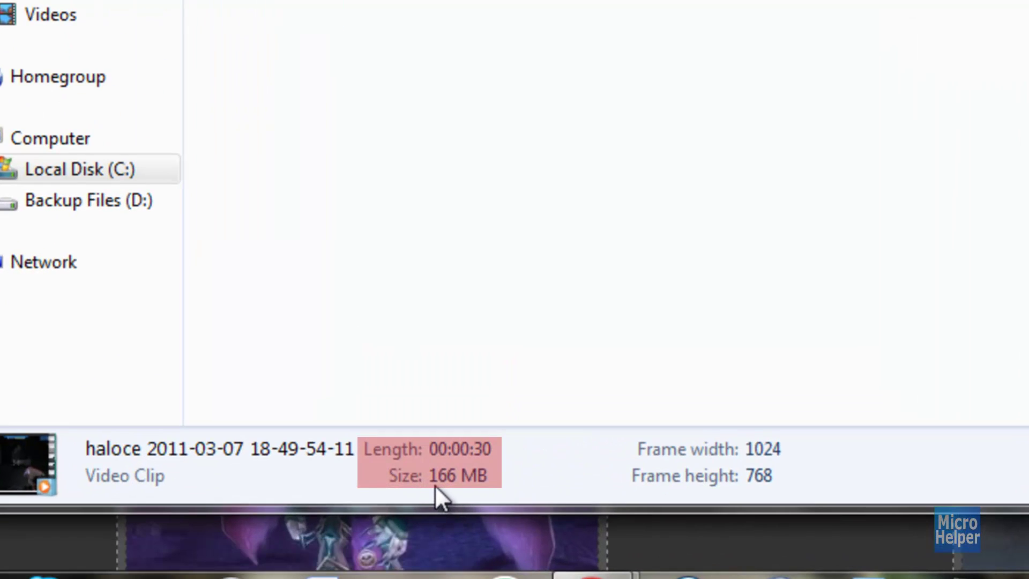
click(416, 239)
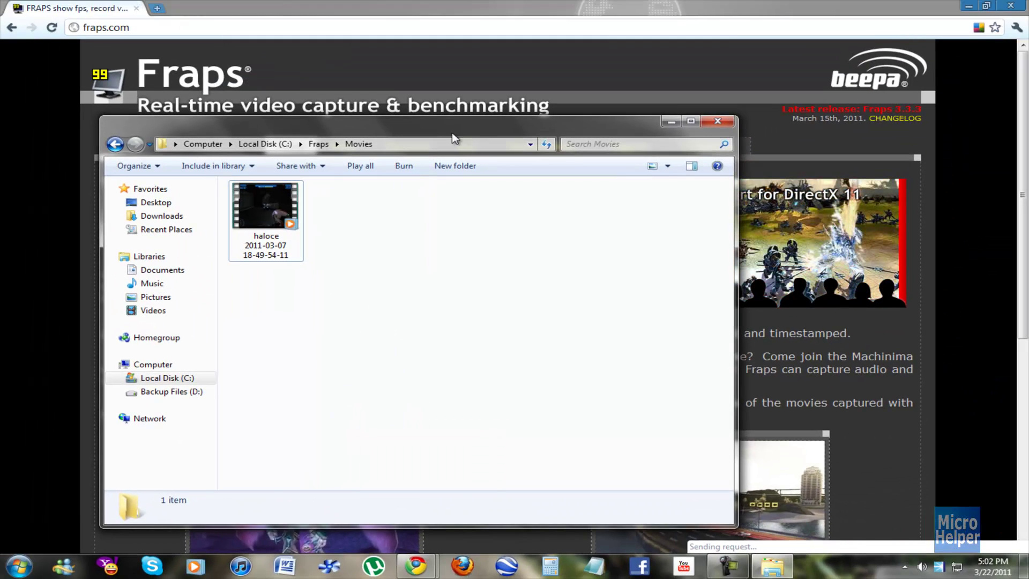
click(718, 121)
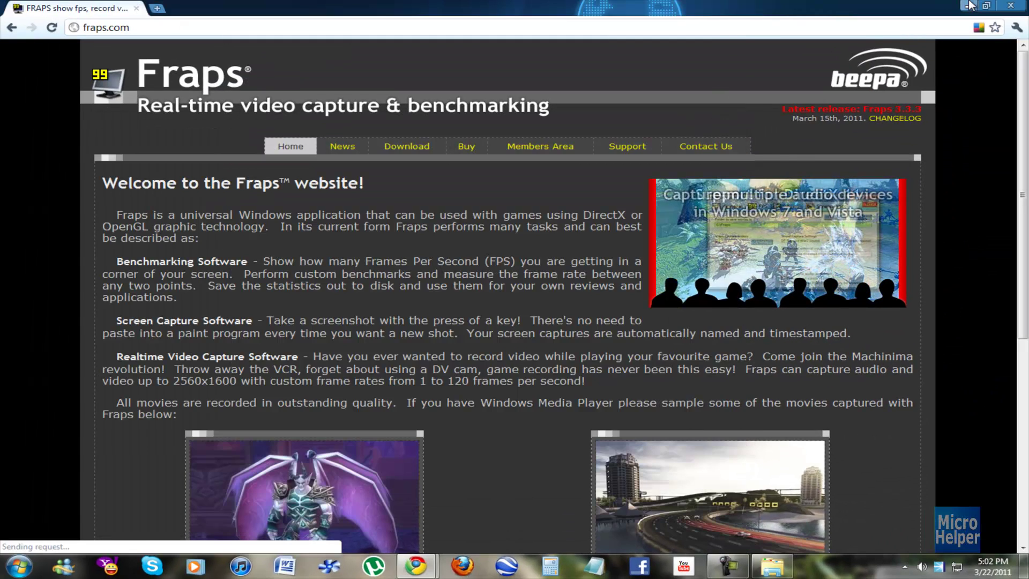
Step: Bring back the Movies folder to view the haloce clip's details again, and clear the folder and browser windows off the desktop
click(19, 567)
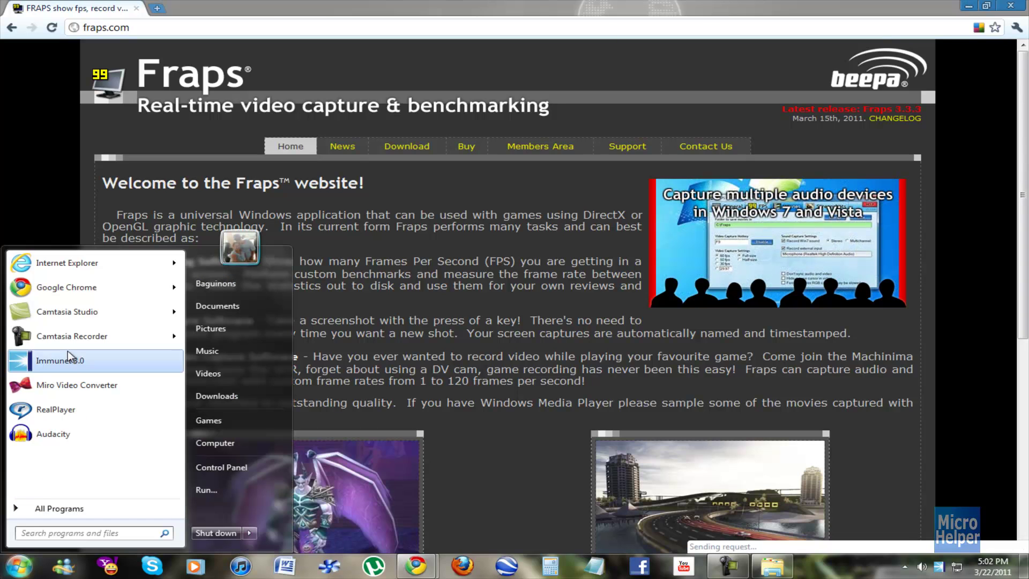
click(66, 191)
click(416, 567)
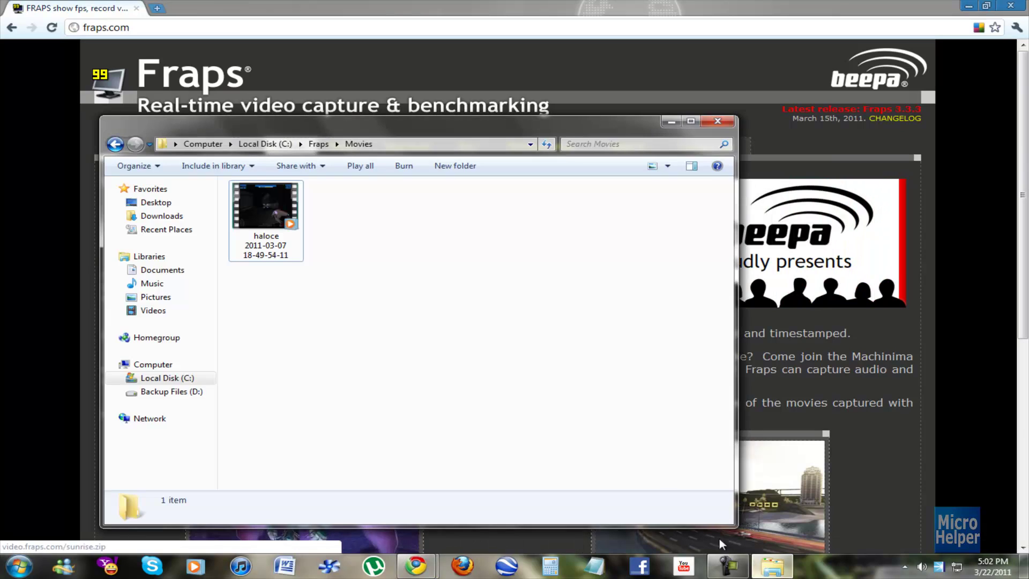
click(277, 240)
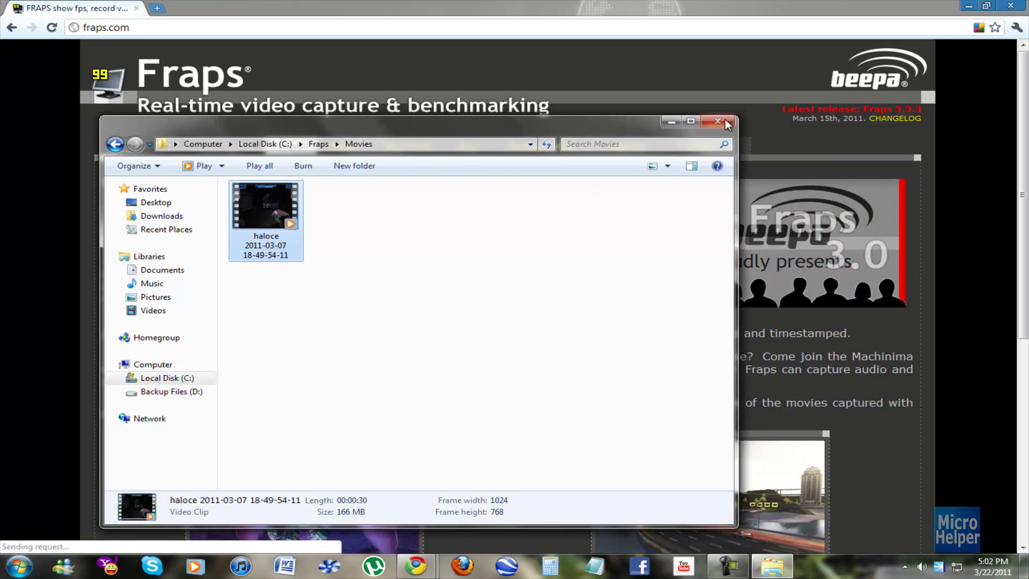
click(704, 126)
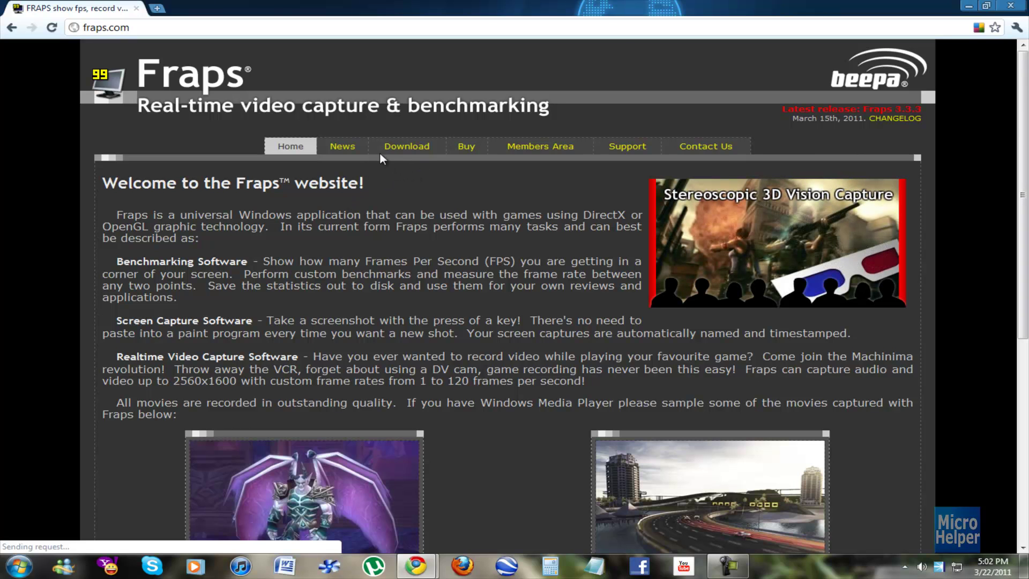
click(969, 6)
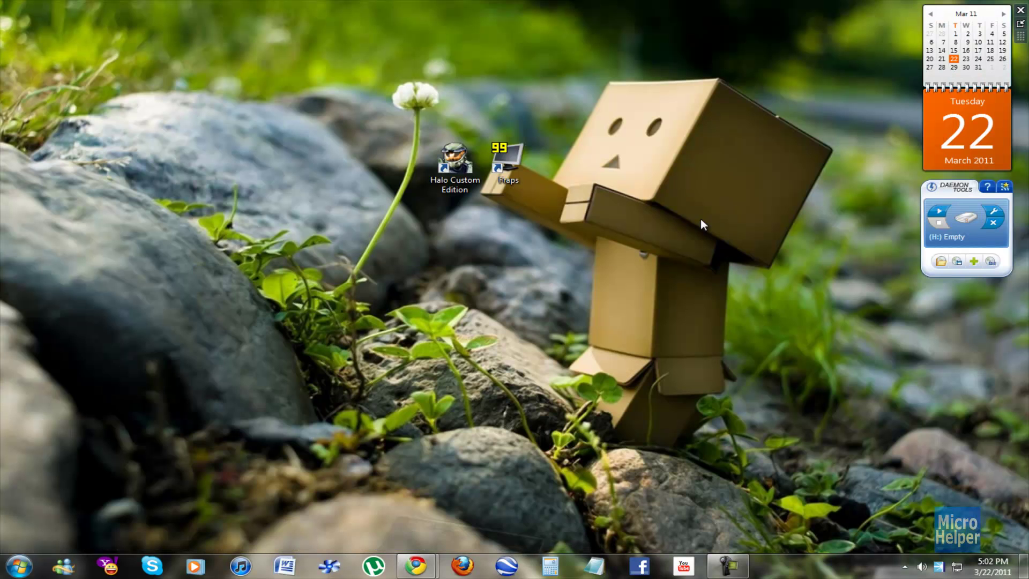
Step: Launch Fraps from its desktop shortcut and display the FPS settings followed by the movie capture settings
click(515, 171)
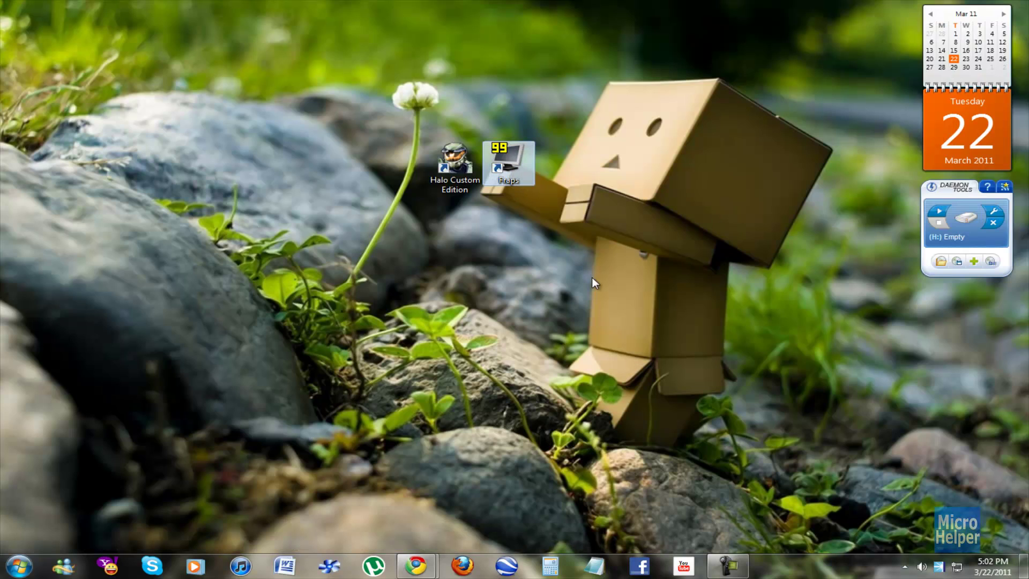
click(573, 230)
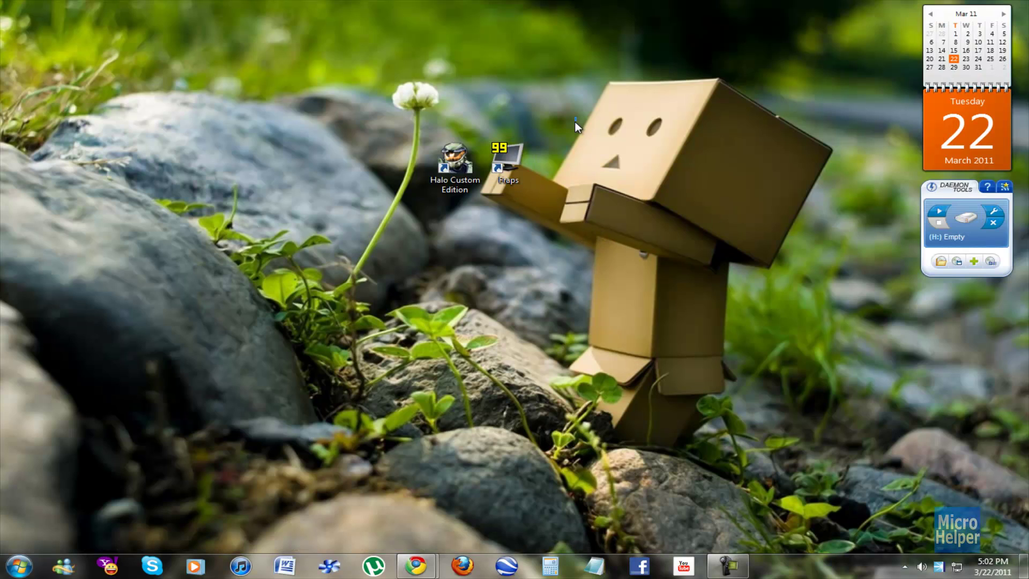
double_click(507, 161)
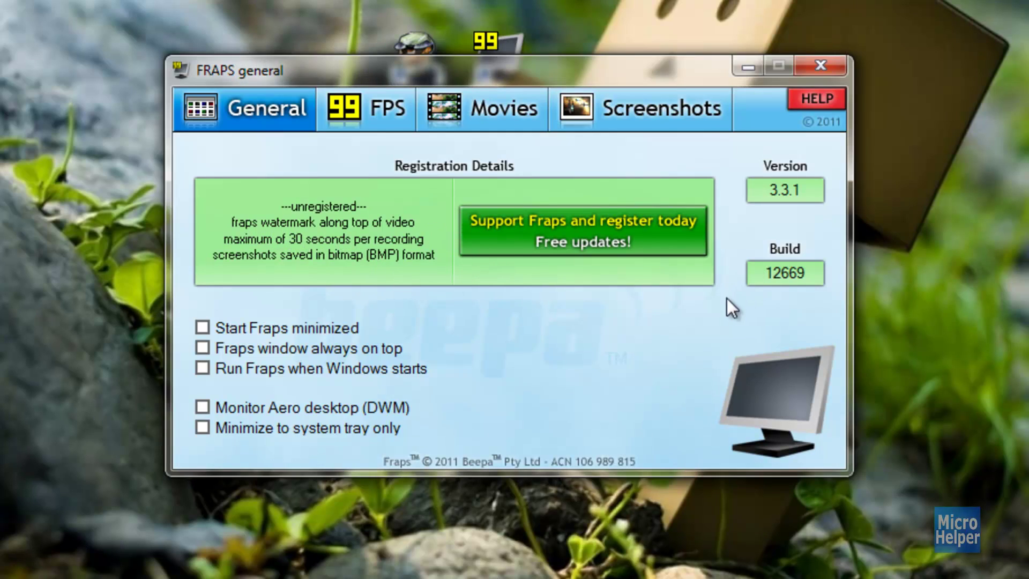
click(359, 130)
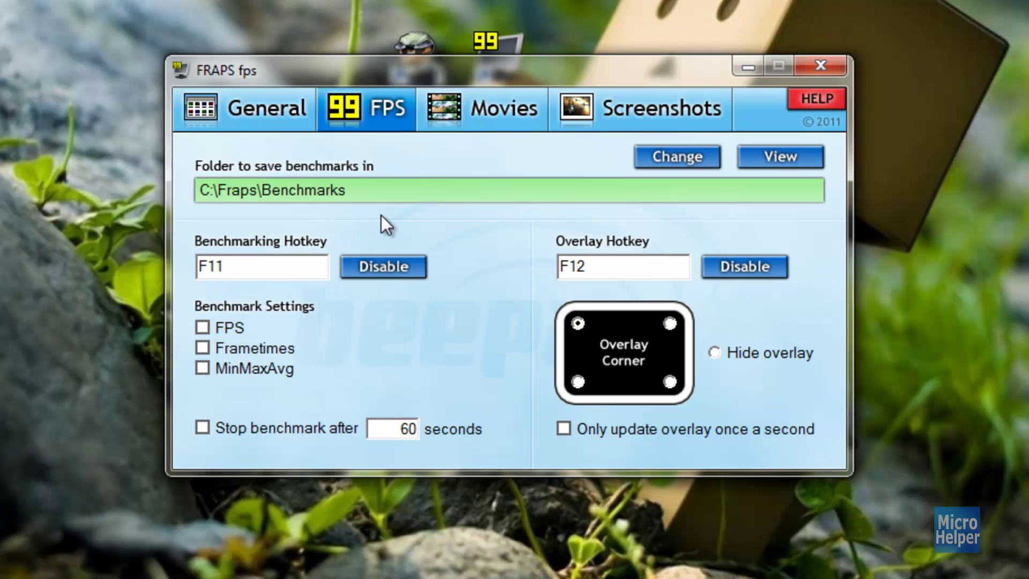
click(488, 109)
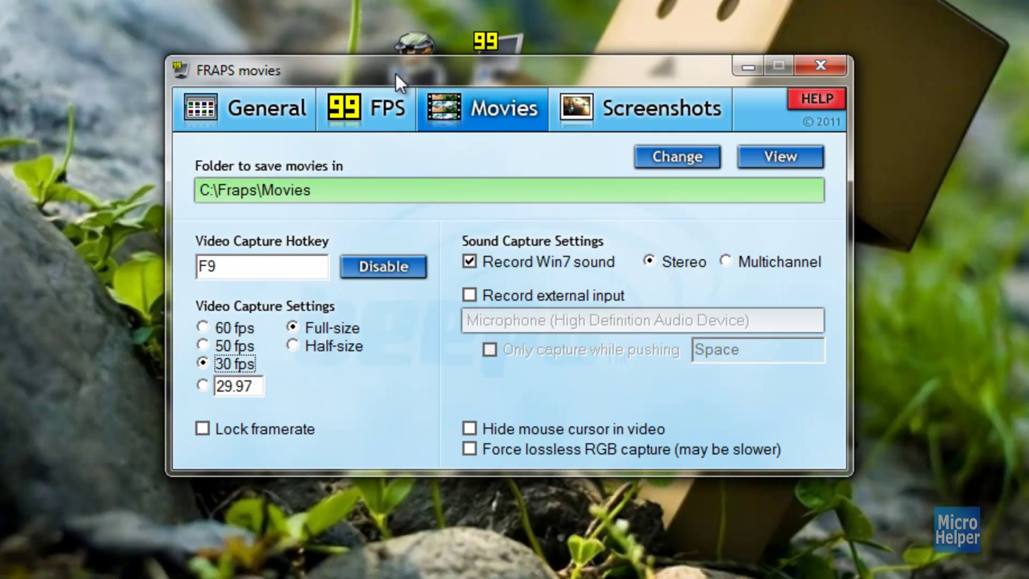
Step: Move the Fraps window down so that it clears the Halo Custom Edition and Fraps desktop shortcuts
drag(396, 73, 385, 175)
click(404, 85)
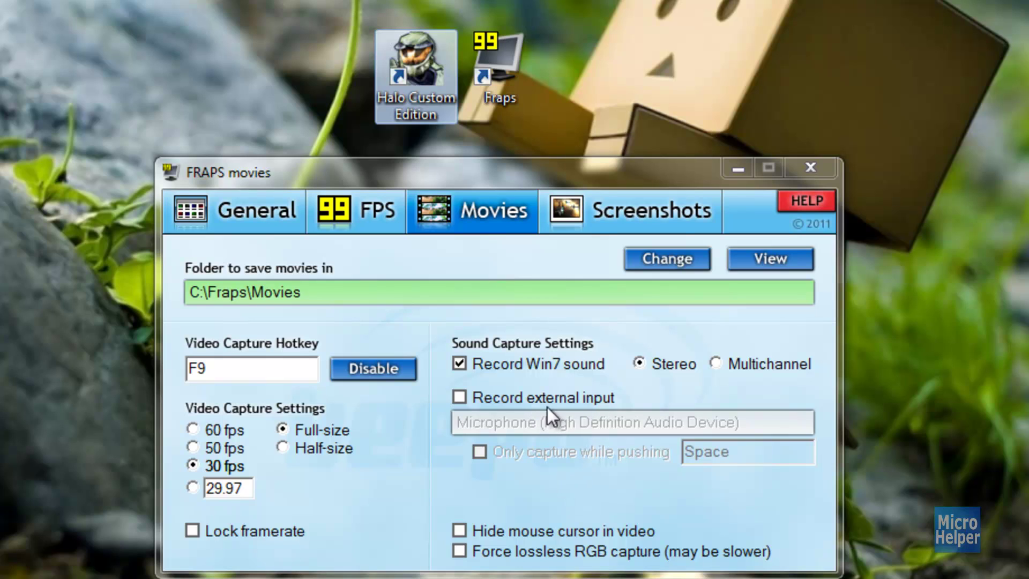
click(559, 491)
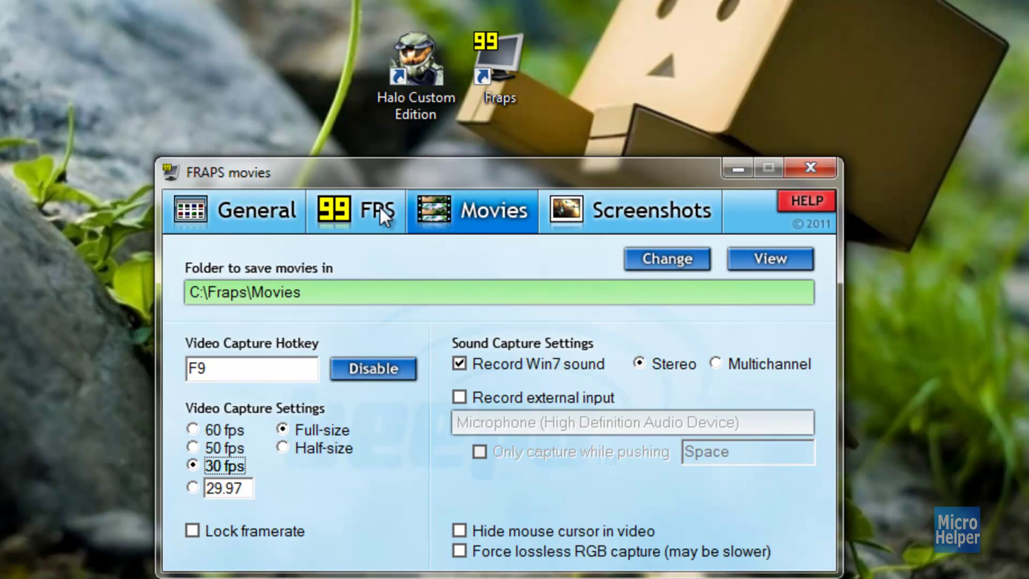
drag(379, 172, 346, 201)
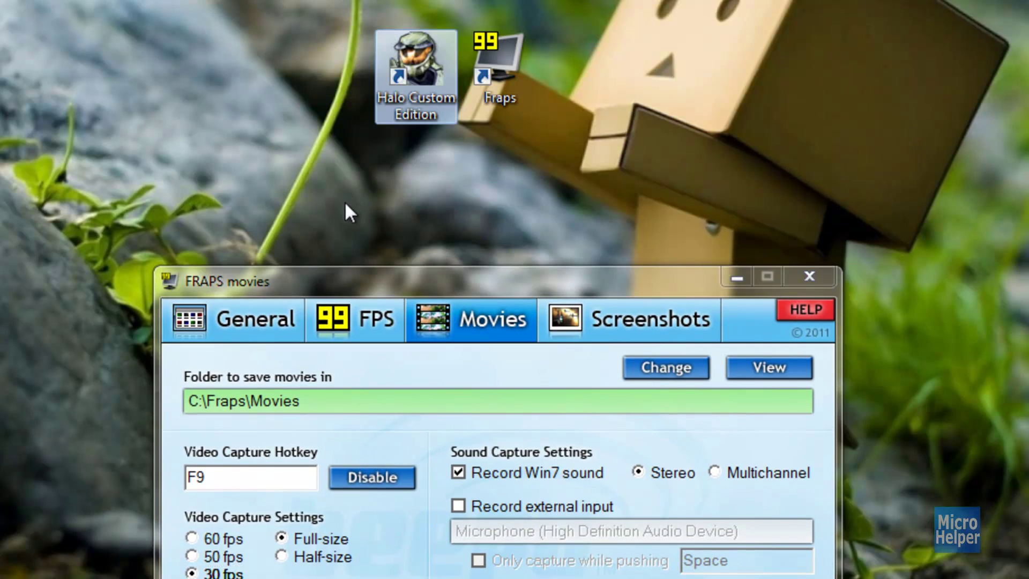
Step: Launch Halo Custom Edition while Fraps is running, and quit the game from its main menu
double_click(416, 68)
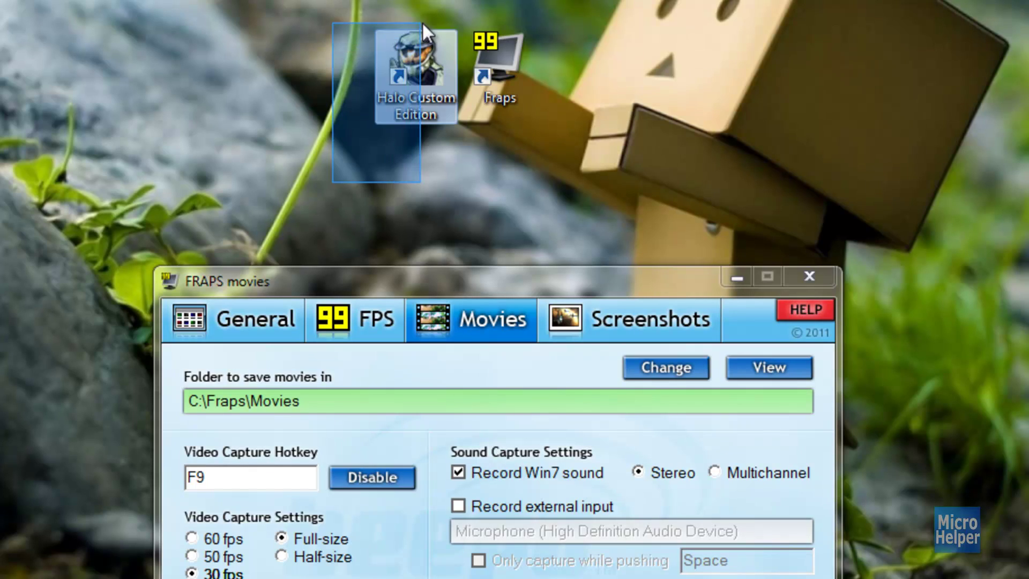
click(116, 169)
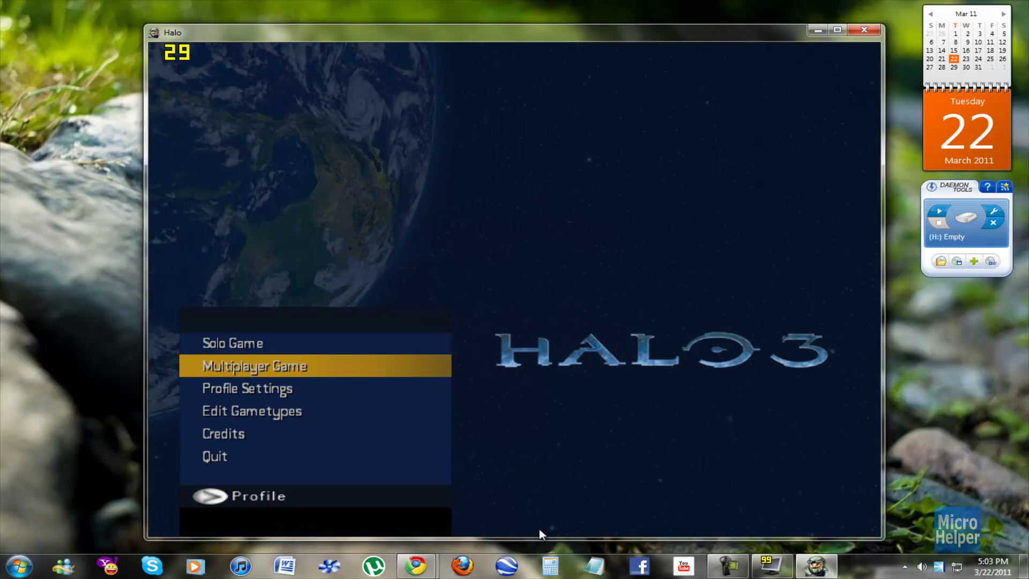
click(251, 459)
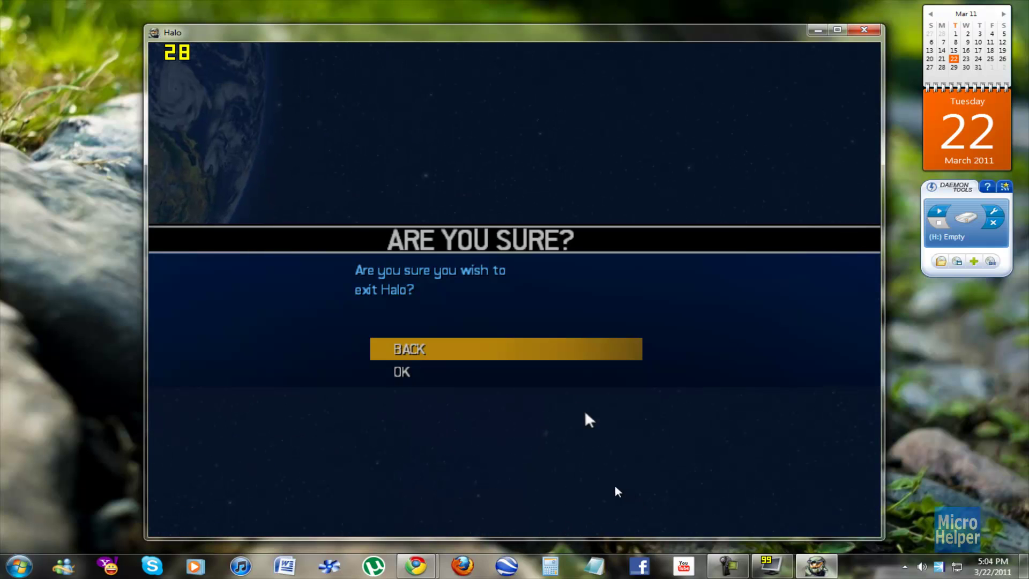
click(473, 376)
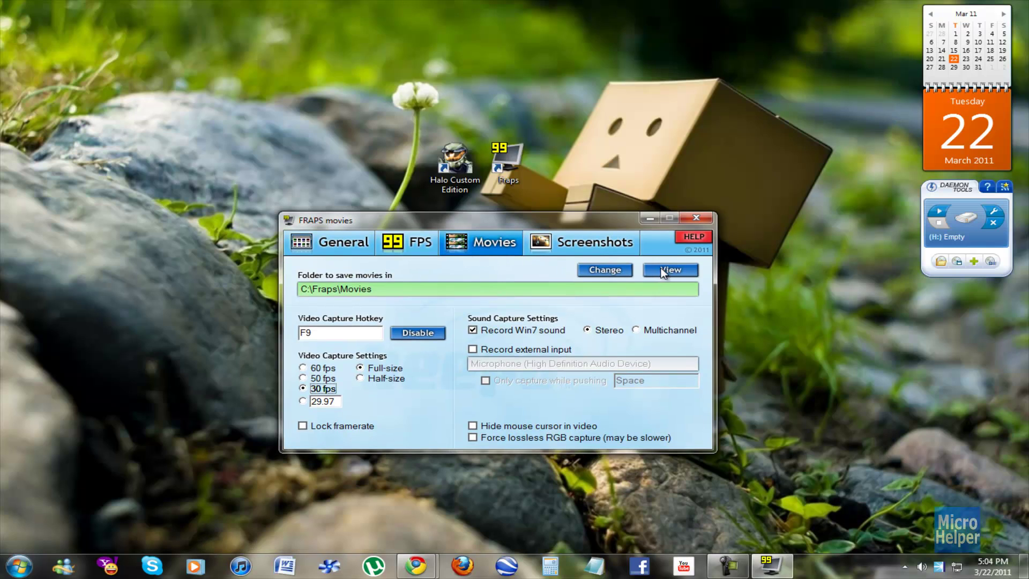
click(672, 270)
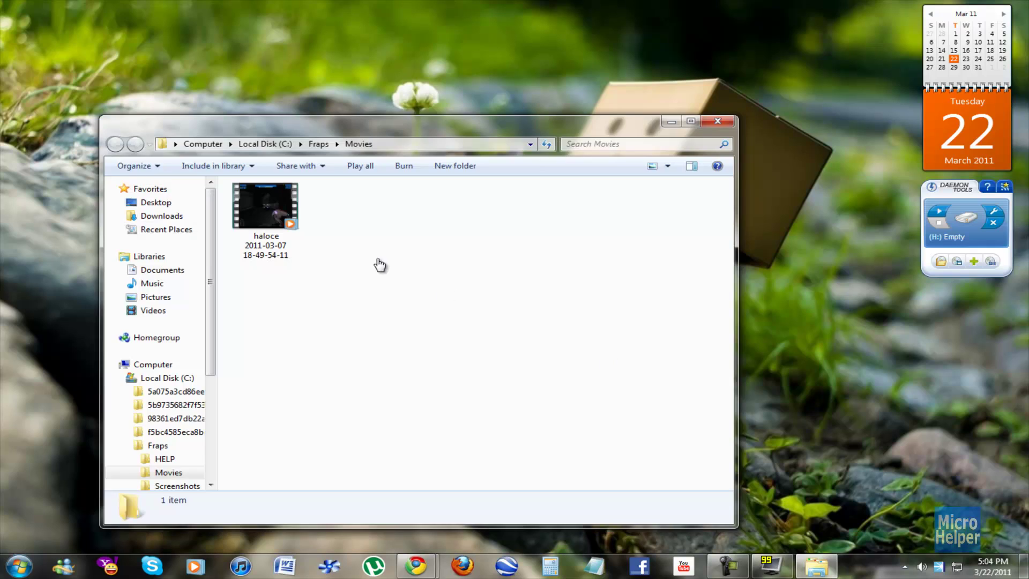
click(297, 229)
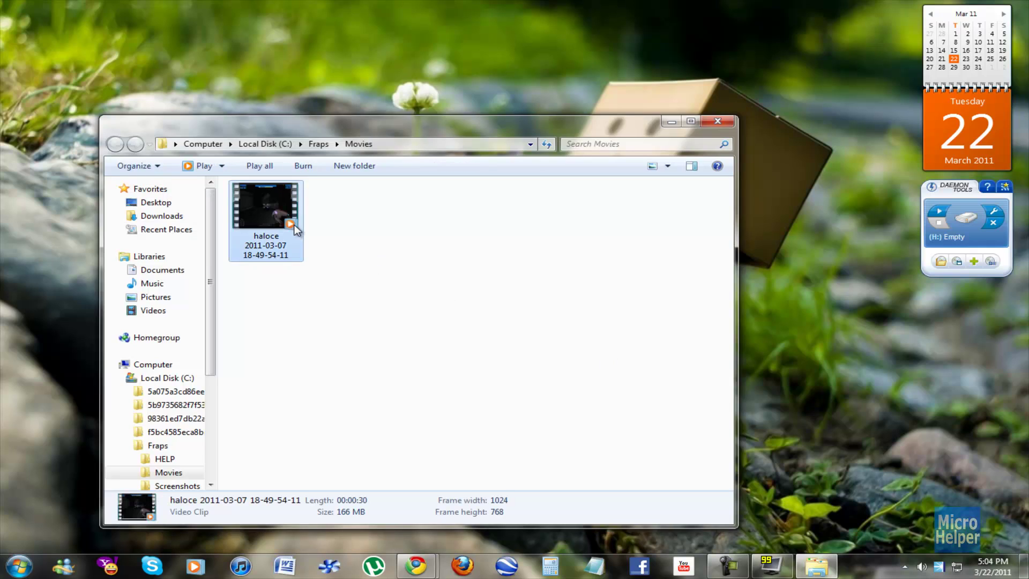
double_click(296, 229)
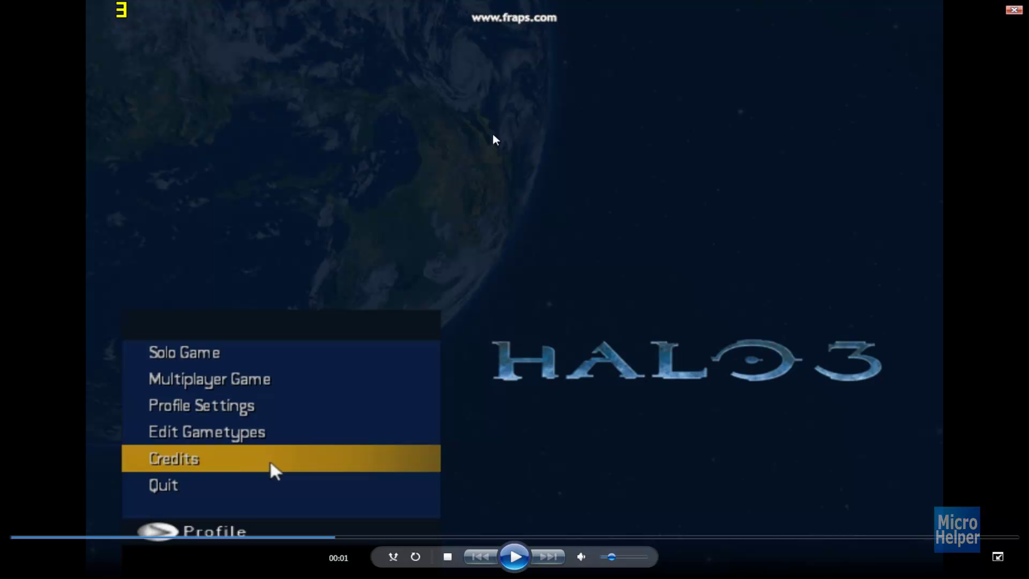
double_click(472, 141)
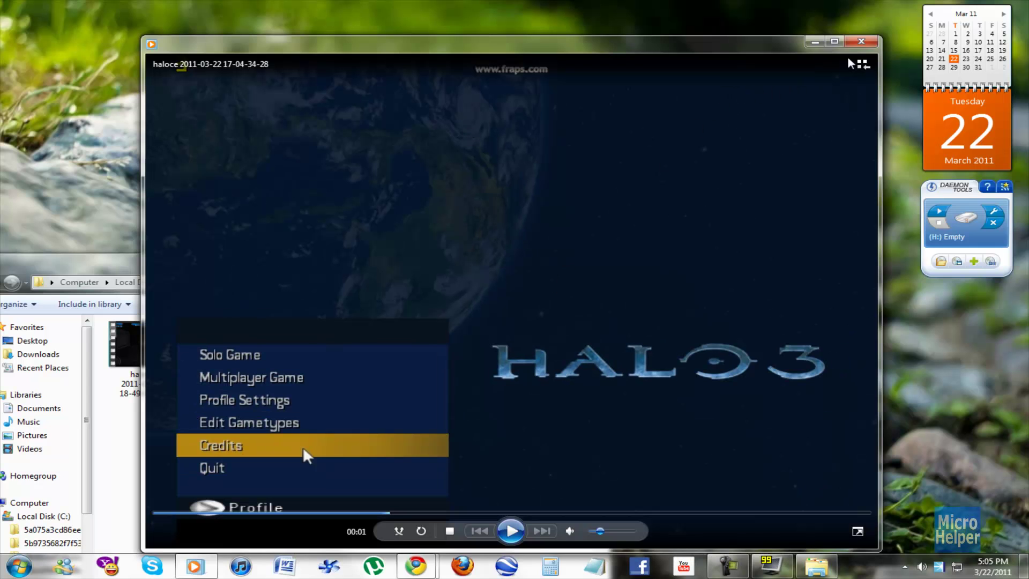
click(862, 41)
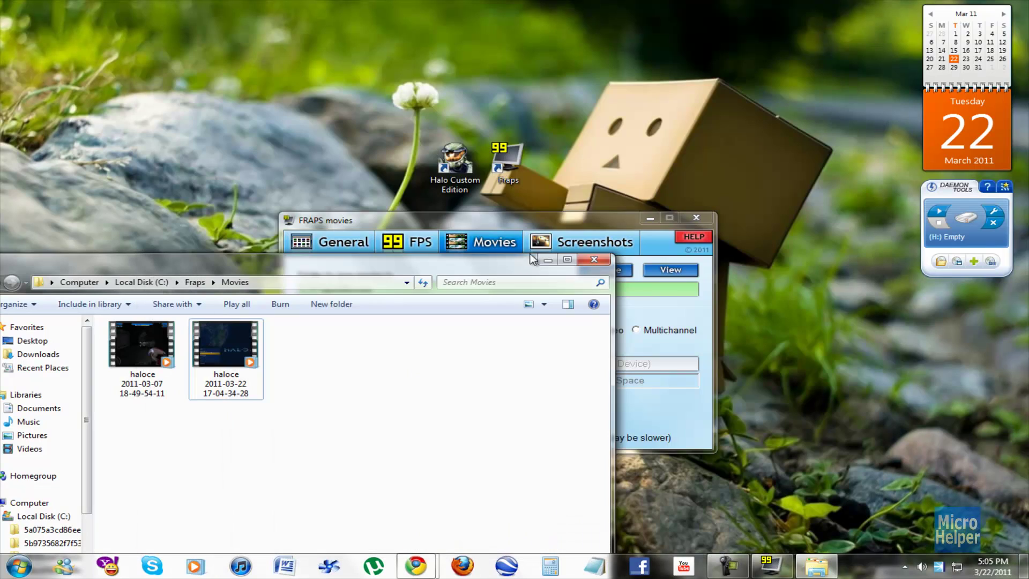
Step: Return to Fraps to review the FPS and movie settings, and exit the program
click(531, 254)
click(331, 237)
click(410, 244)
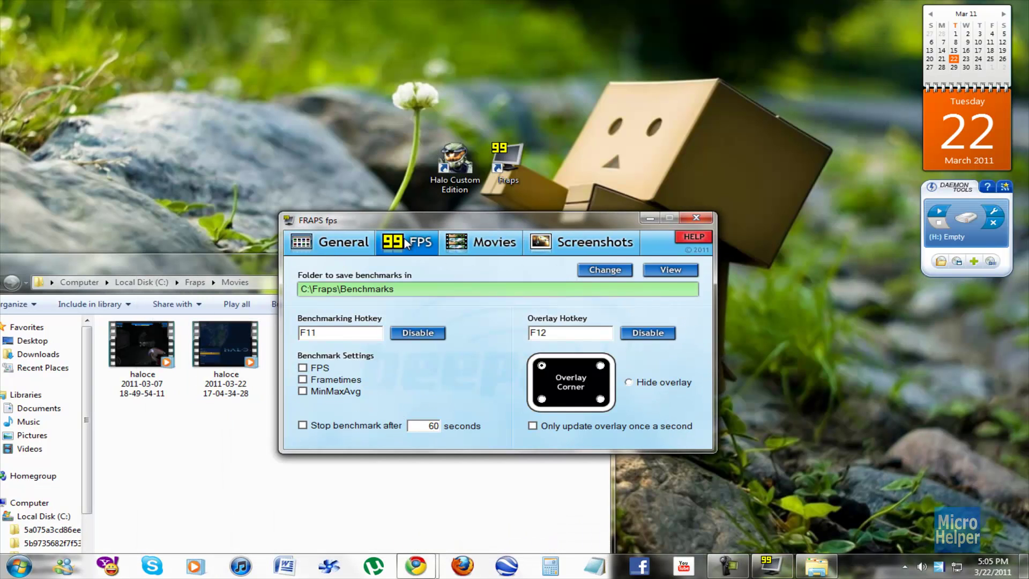
click(491, 248)
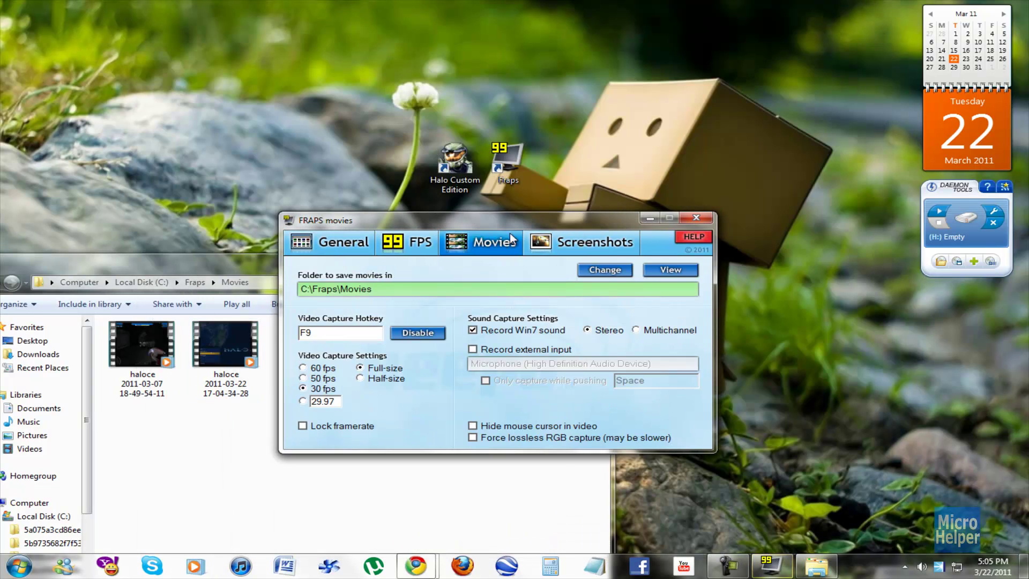
click(696, 218)
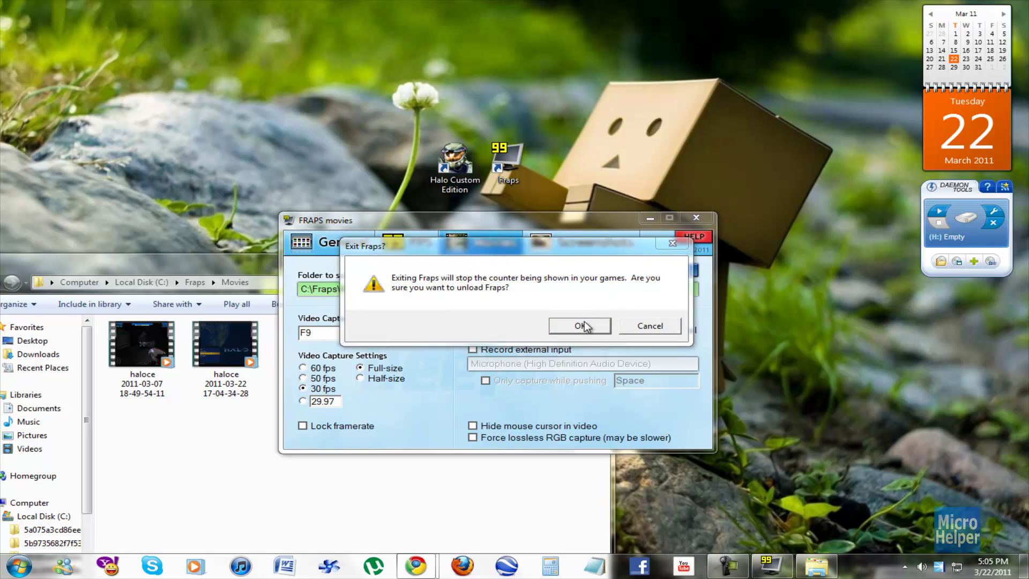
click(579, 326)
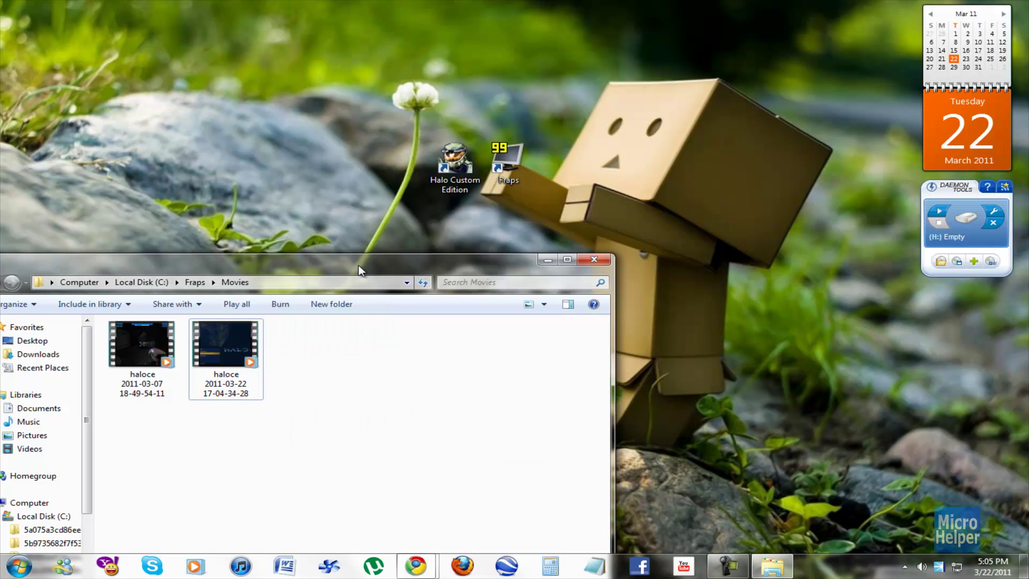
drag(301, 257, 467, 112)
click(426, 198)
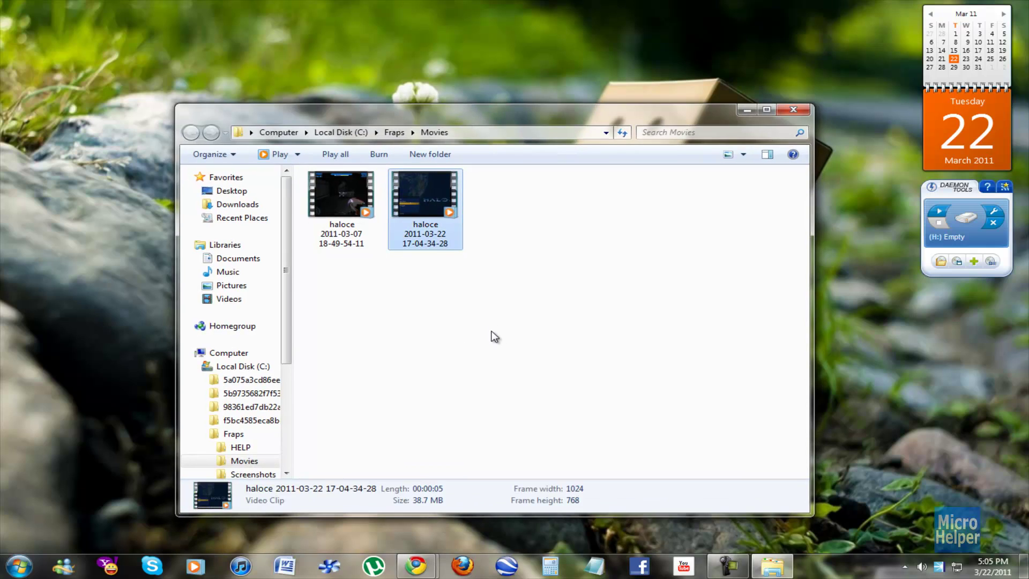
click(489, 358)
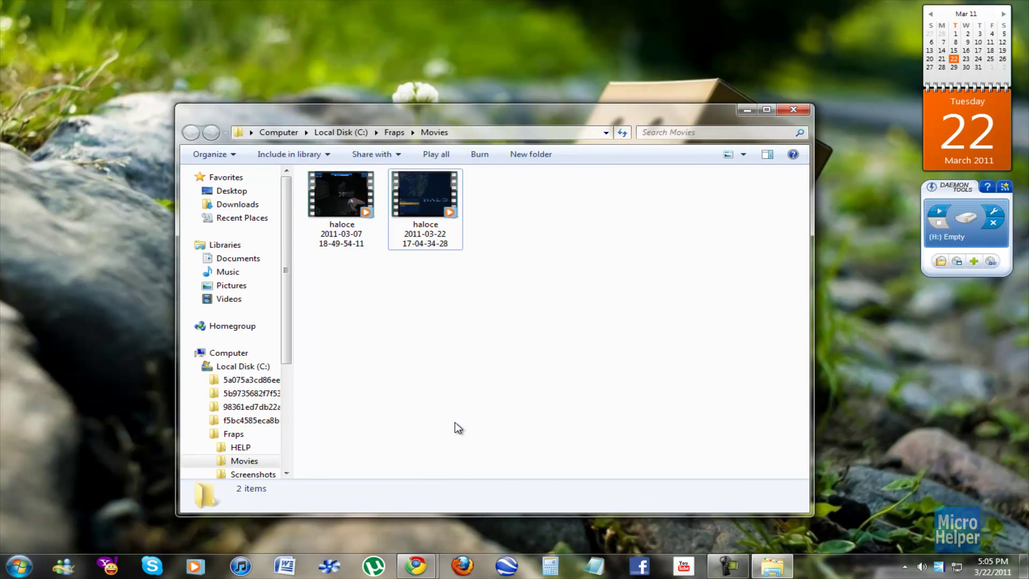